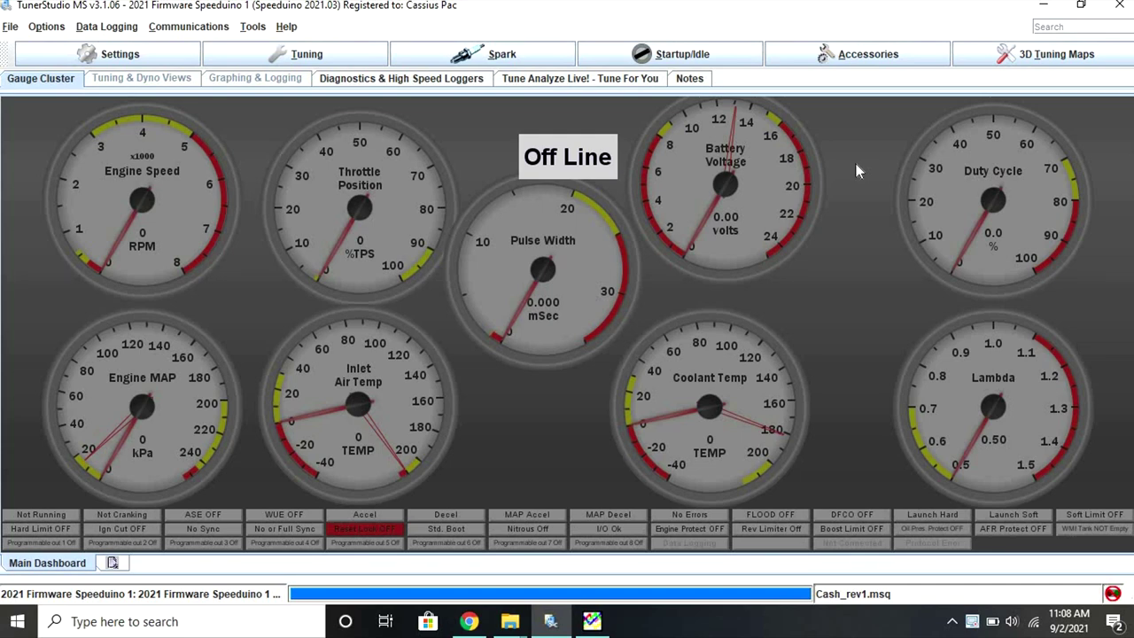
# Open the Boost Control settings and choose On for boost control with Open Loop as the control type.
pyautogui.hotkey('alt', 'a')
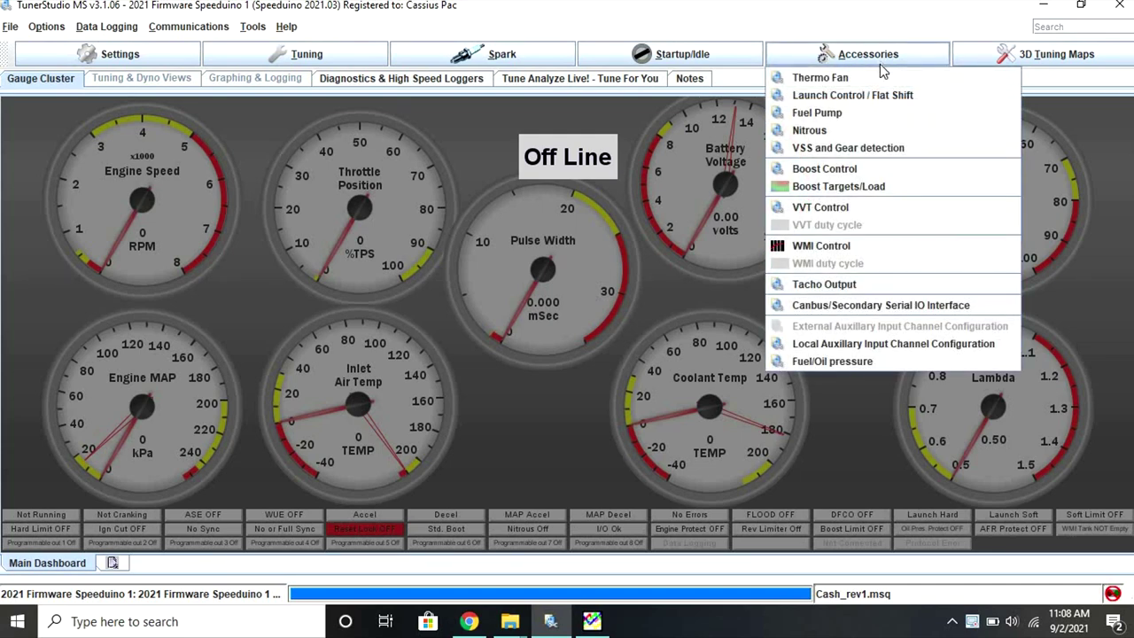
pyautogui.click(857, 169)
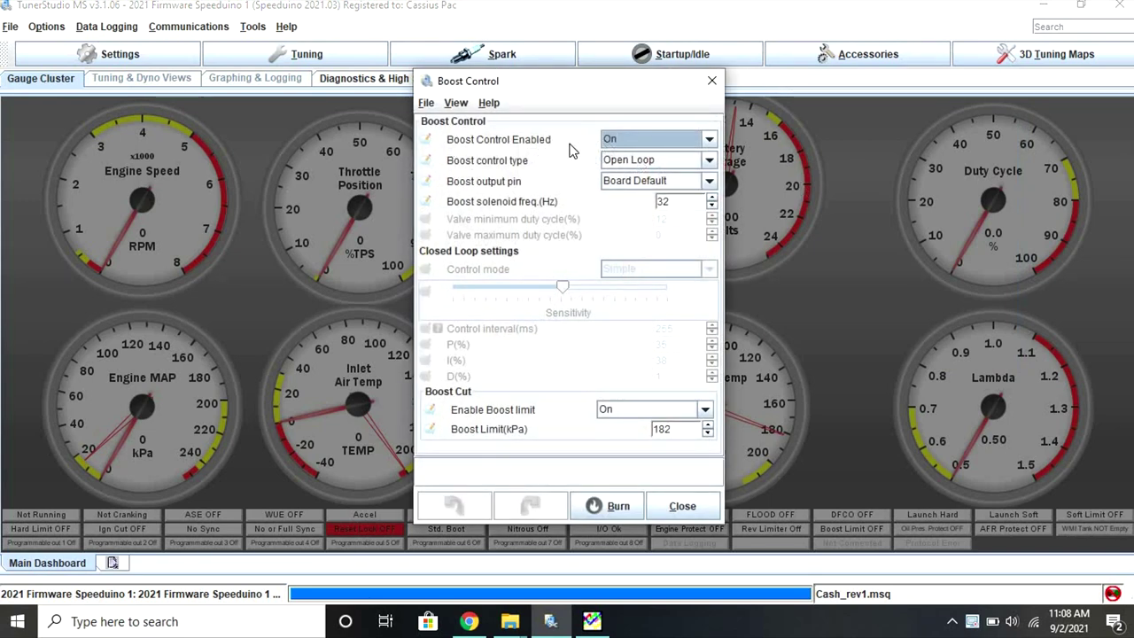
pyautogui.click(650, 142)
pyautogui.click(633, 169)
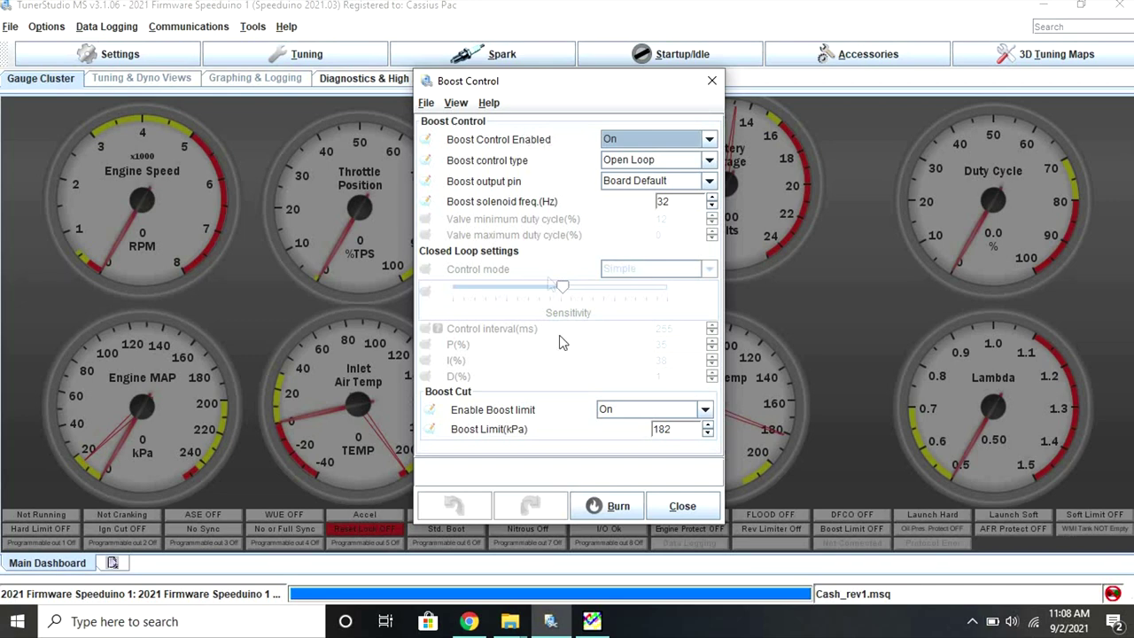
pyautogui.click(612, 506)
pyautogui.click(684, 162)
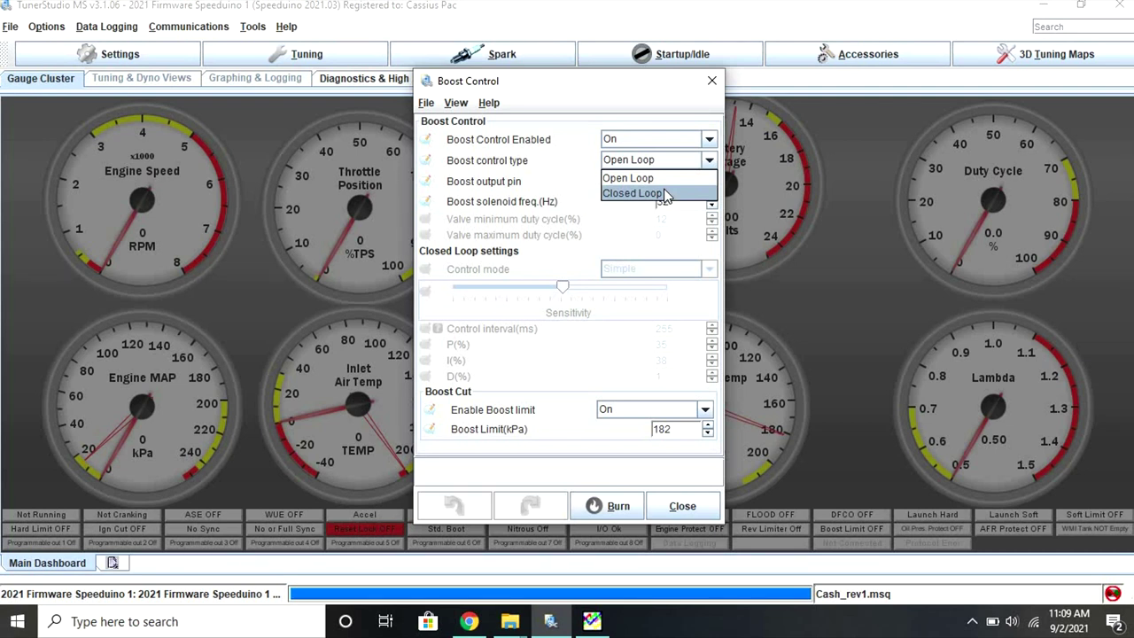
pyautogui.click(656, 179)
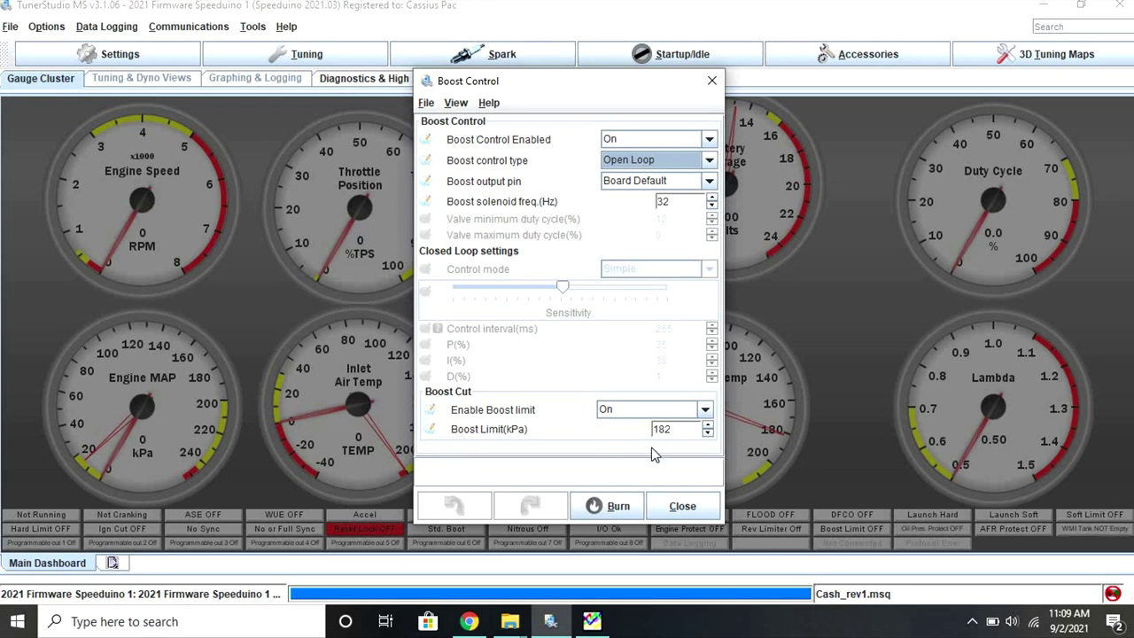
# Choose On for the boost limit, keep its value at 182 kPa, and burn the boost control settings.
pyautogui.click(667, 417)
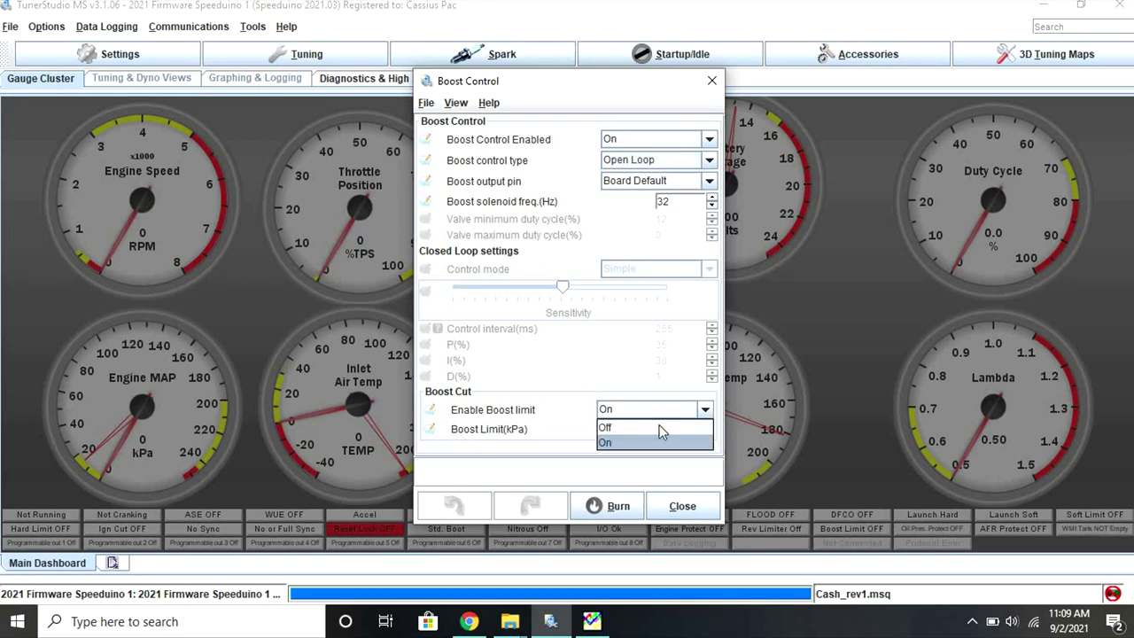
pyautogui.click(654, 439)
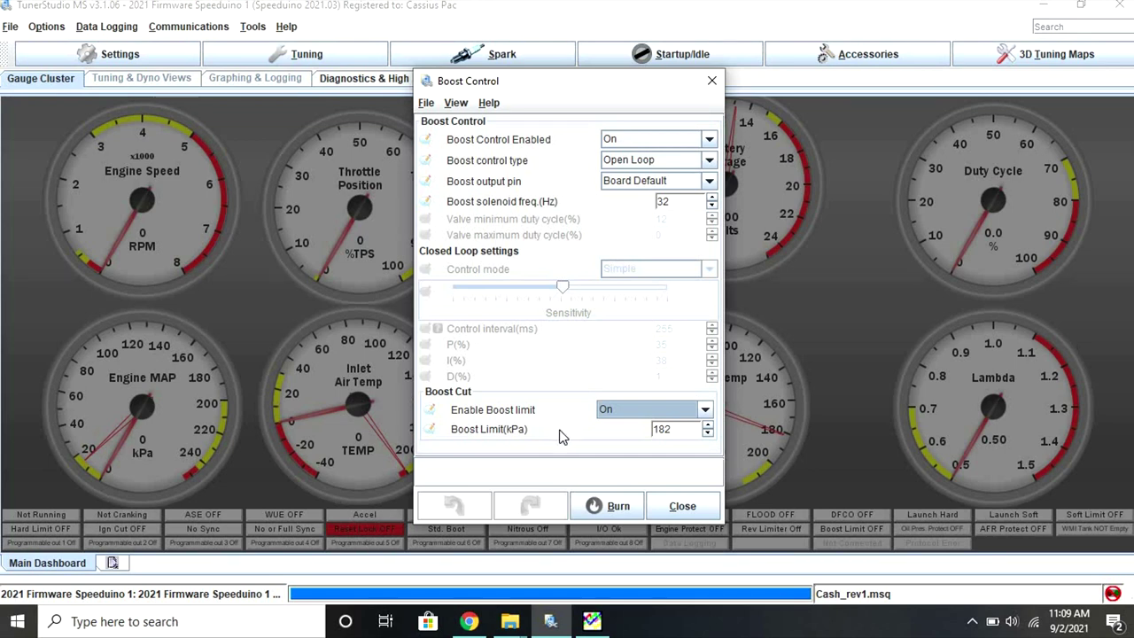
pyautogui.click(680, 430)
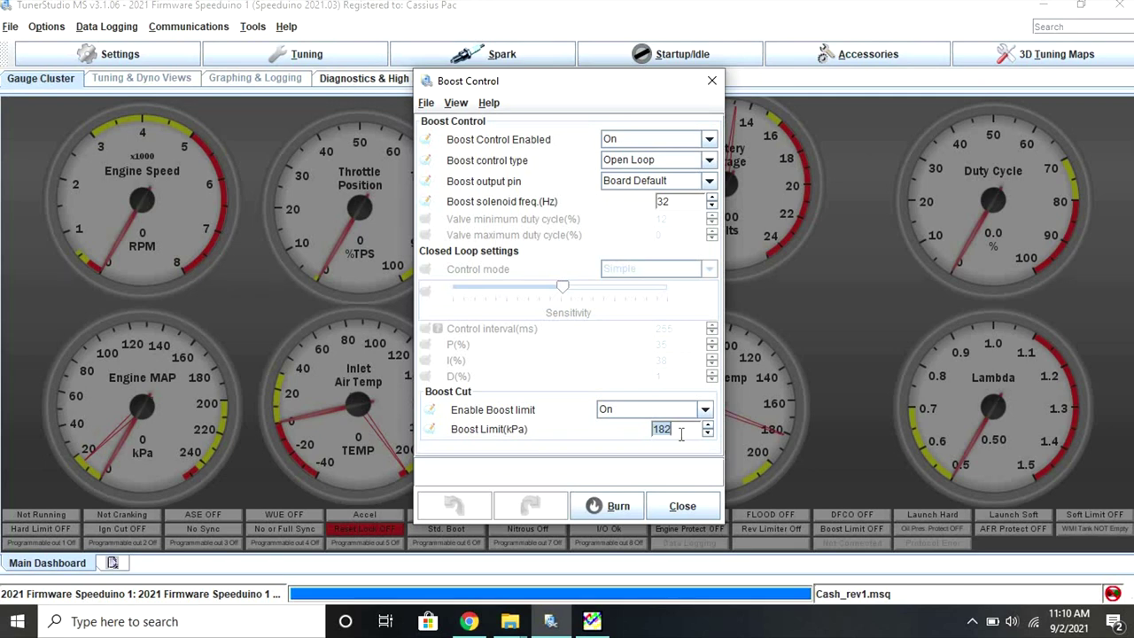
pyautogui.click(619, 508)
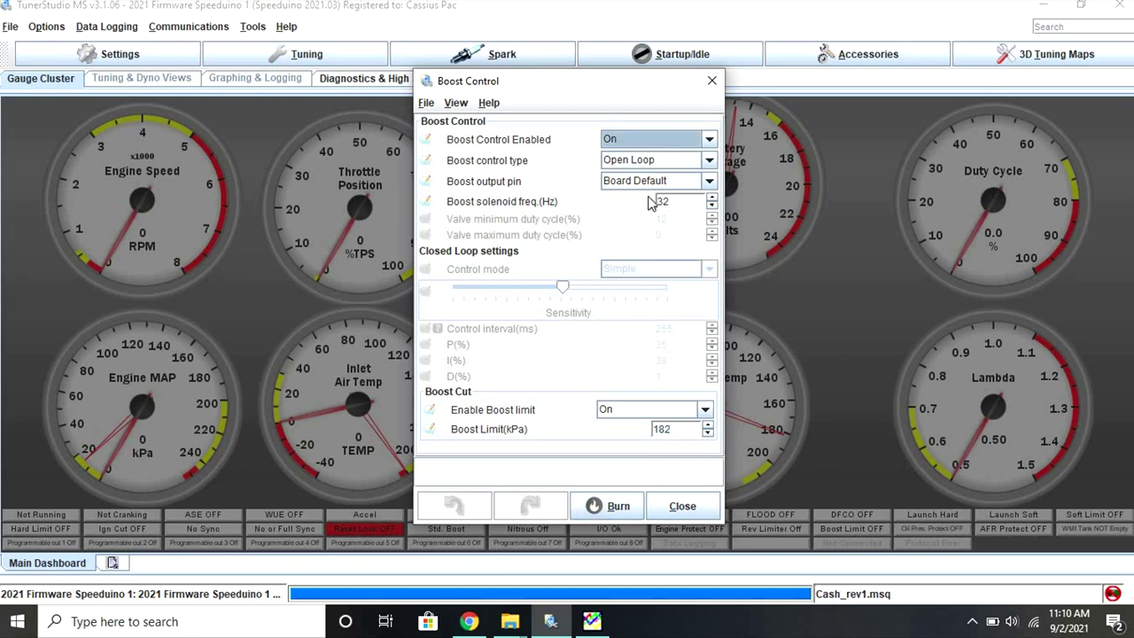
# Switch the boost control type to Closed Loop and close the Boost Control settings.
pyautogui.click(710, 160)
pyautogui.click(647, 193)
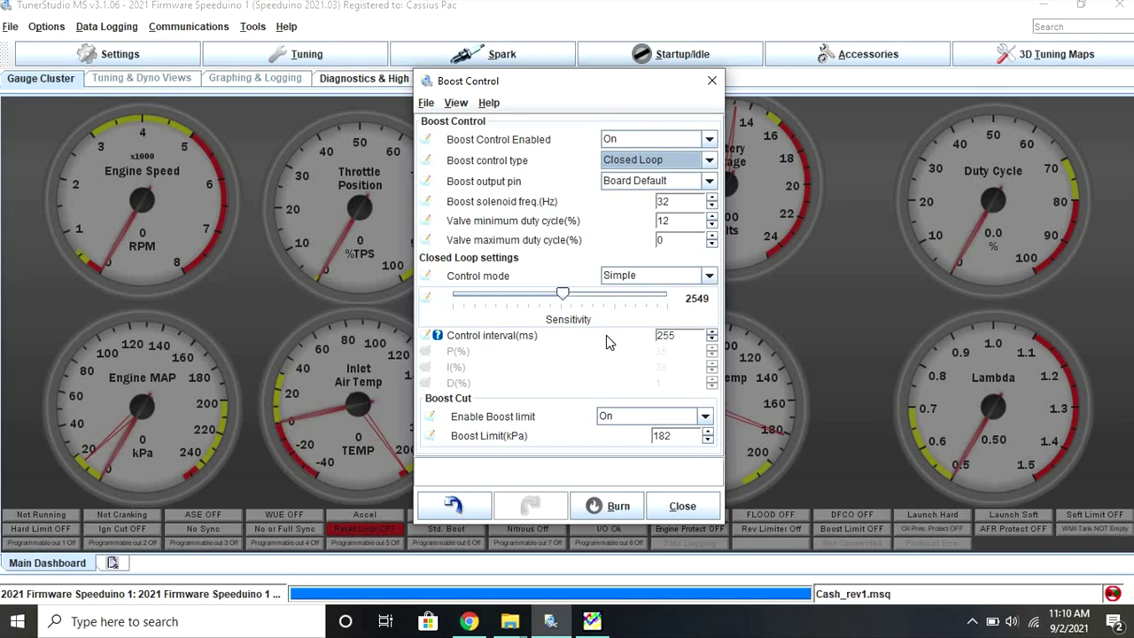
pyautogui.click(694, 506)
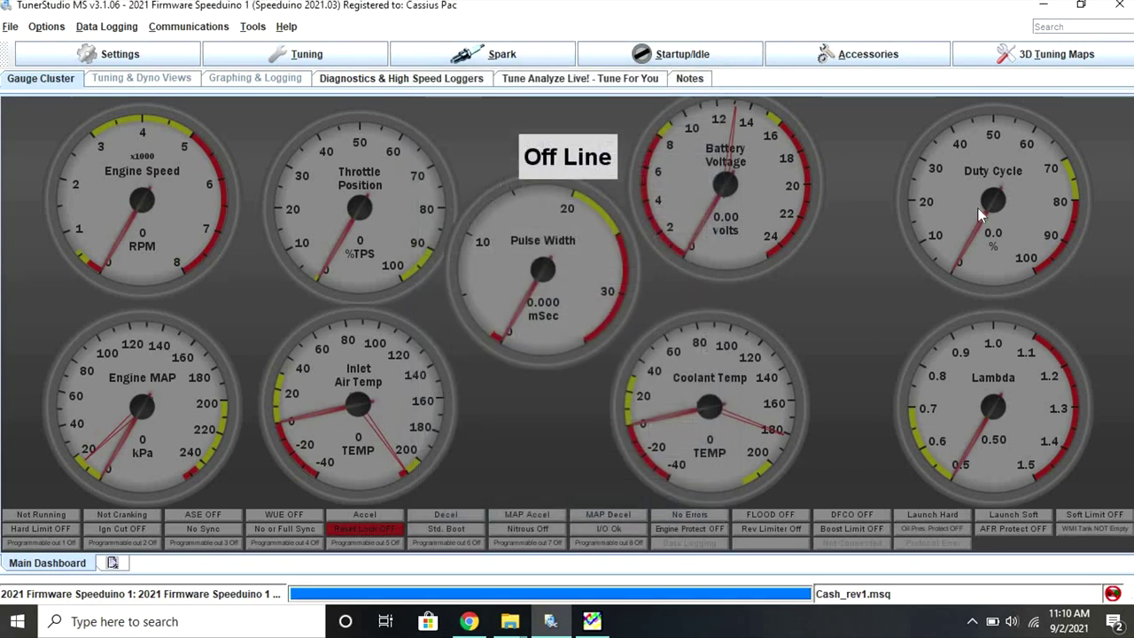
# Search the settings for "boost", open the Boost Targets/Load table, and set its mode to Open Loop.
pyautogui.write('boost')
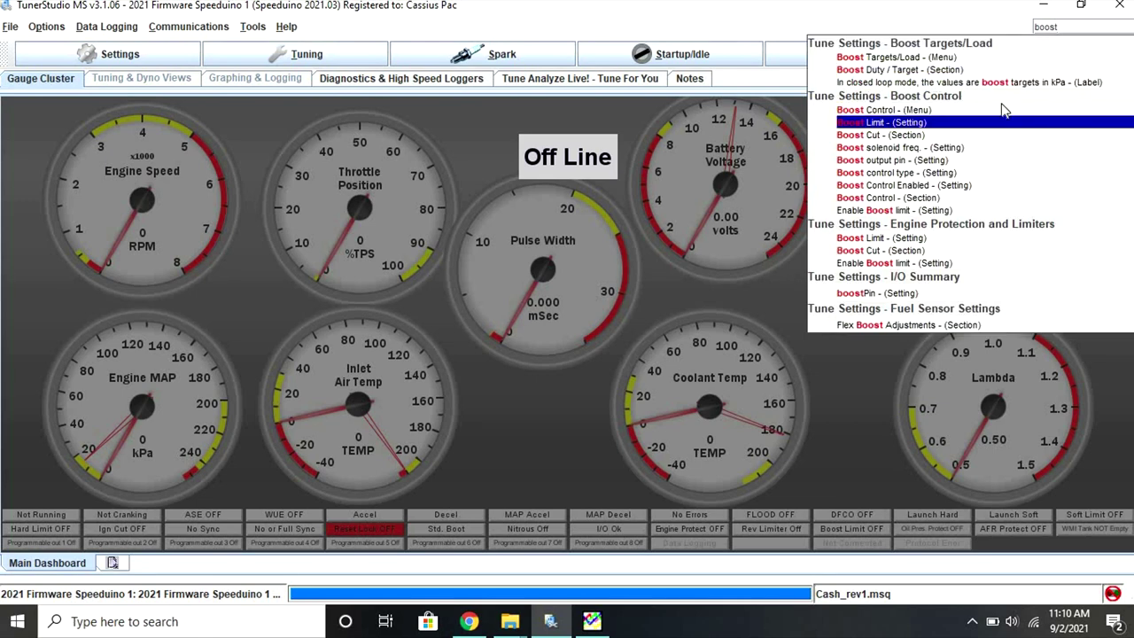
pyautogui.click(991, 73)
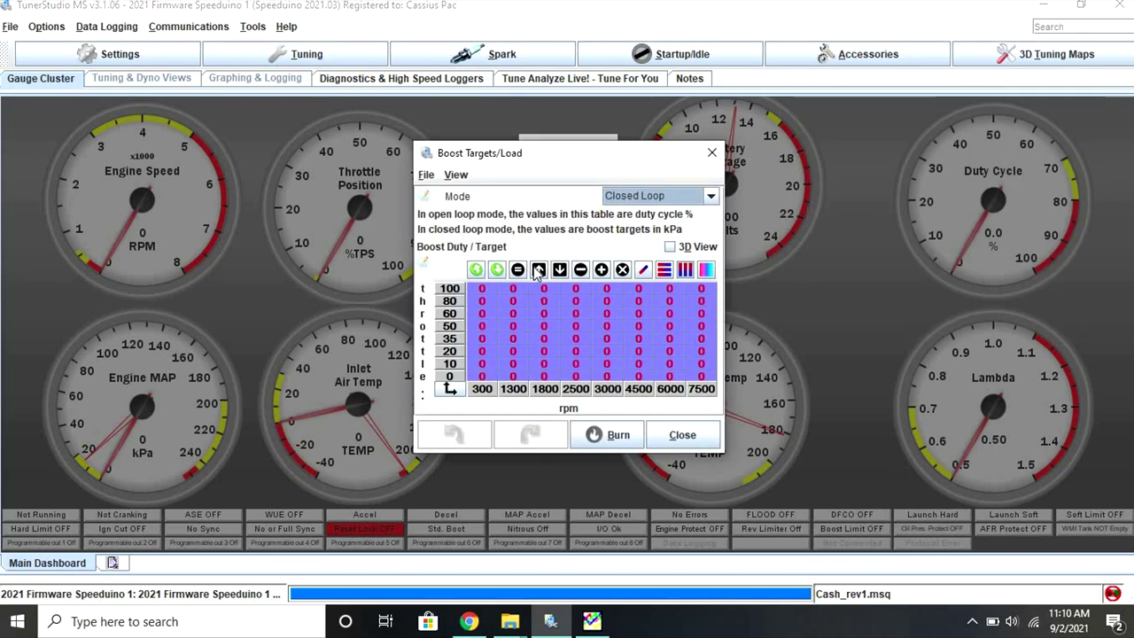
pyautogui.click(667, 197)
pyautogui.click(663, 212)
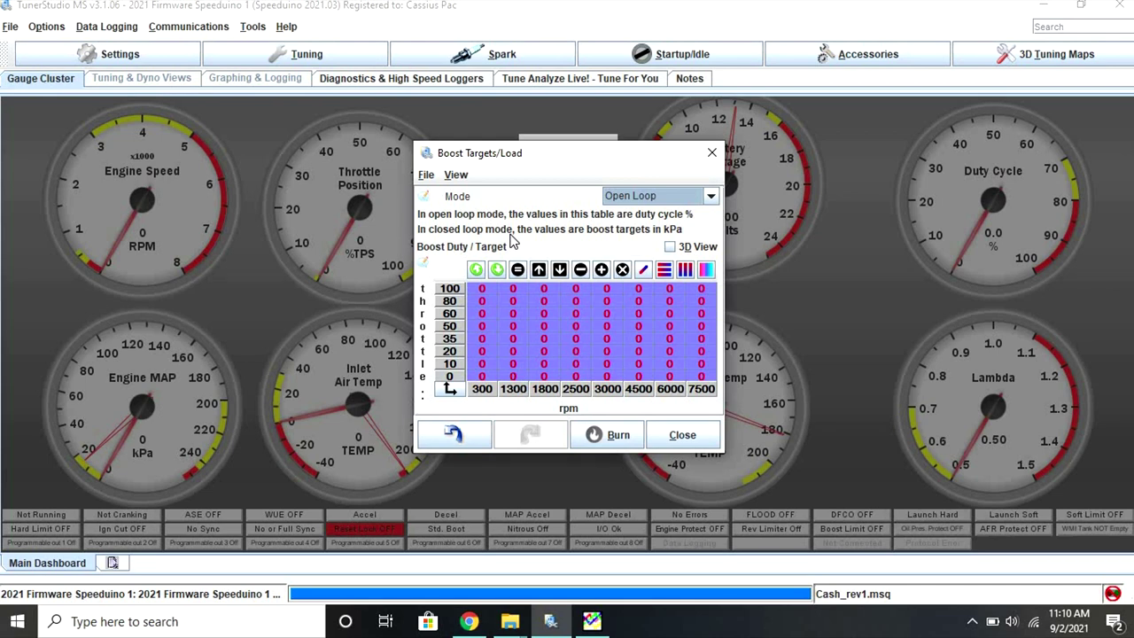
# Set the boost duty cycle to 100 for all throttle rows in the 300 to 3000 rpm columns.
pyautogui.moveTo(482, 289); pyautogui.dragTo(597, 384)
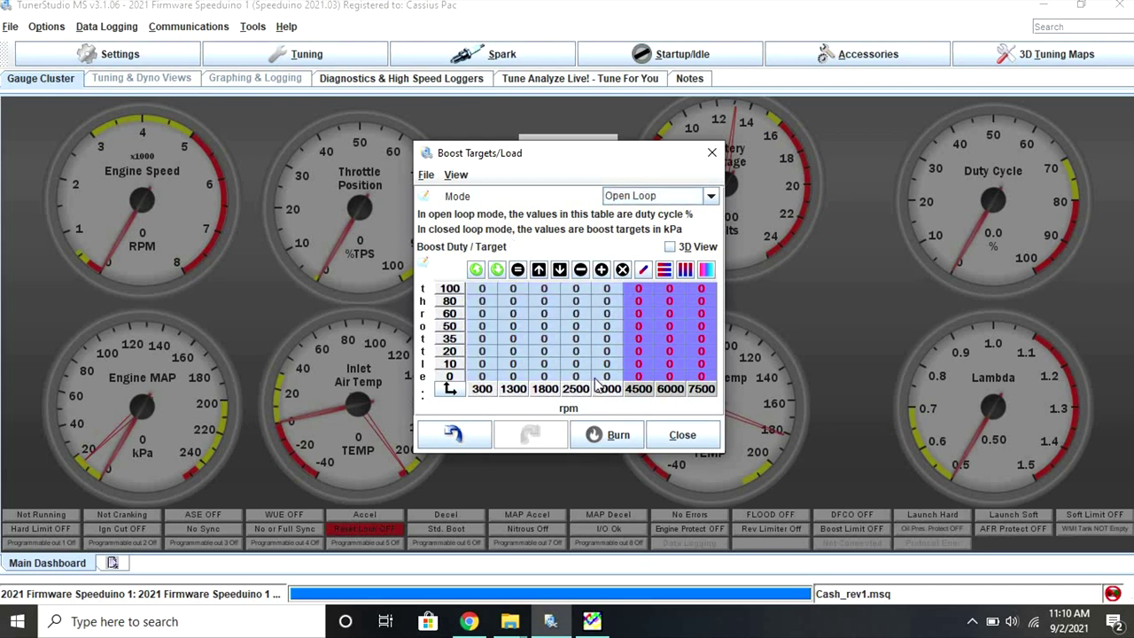
pyautogui.write('100')
pyautogui.press('Return')
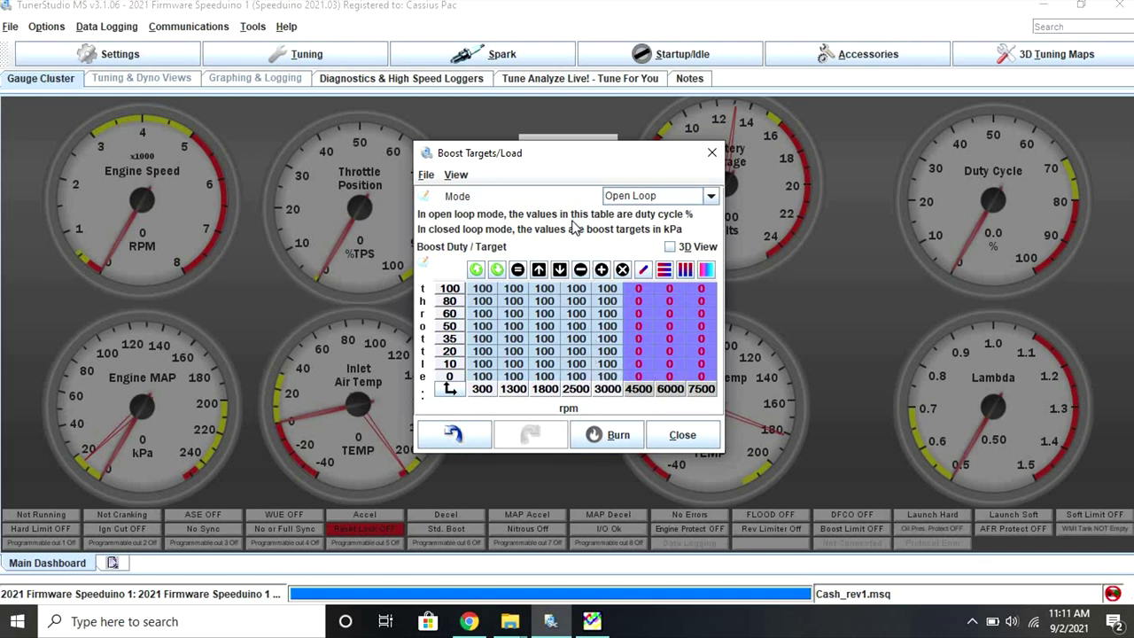
# Set the boost duty cycle to 10 for all throttle rows in the 4500 to 7500 rpm columns.
pyautogui.click(638, 289)
pyautogui.click(669, 363)
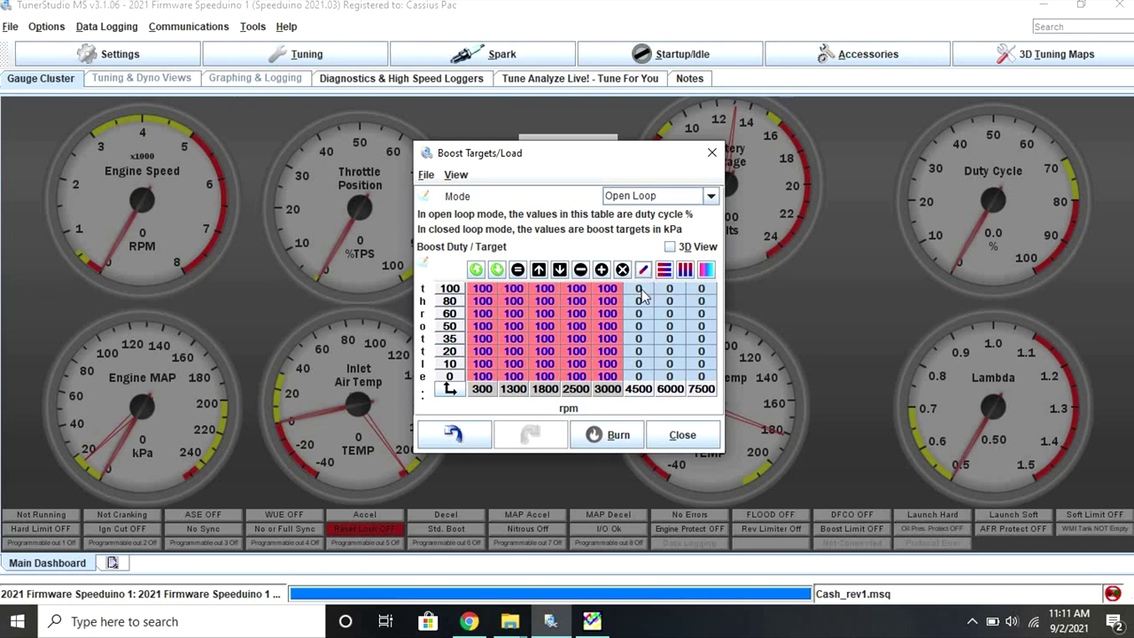
pyautogui.moveTo(638, 289); pyautogui.dragTo(701, 376)
pyautogui.write('10')
pyautogui.press('Return')
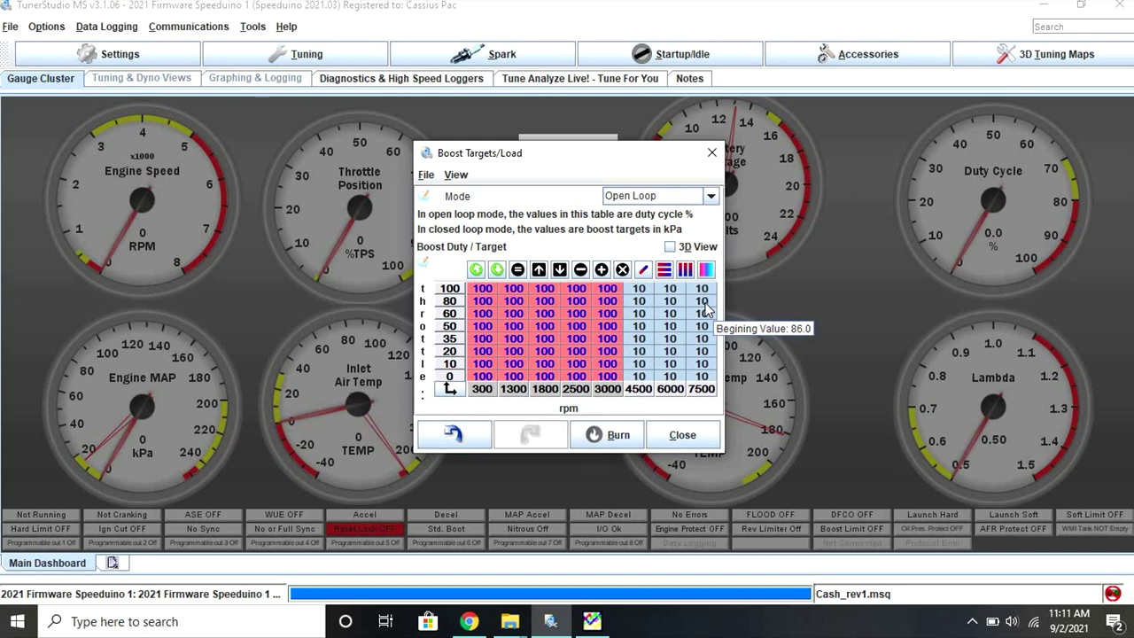
# Keep the boost table's mode at Open Loop and close the Boost Targets/Load table.
pyautogui.click(711, 196)
pyautogui.click(656, 227)
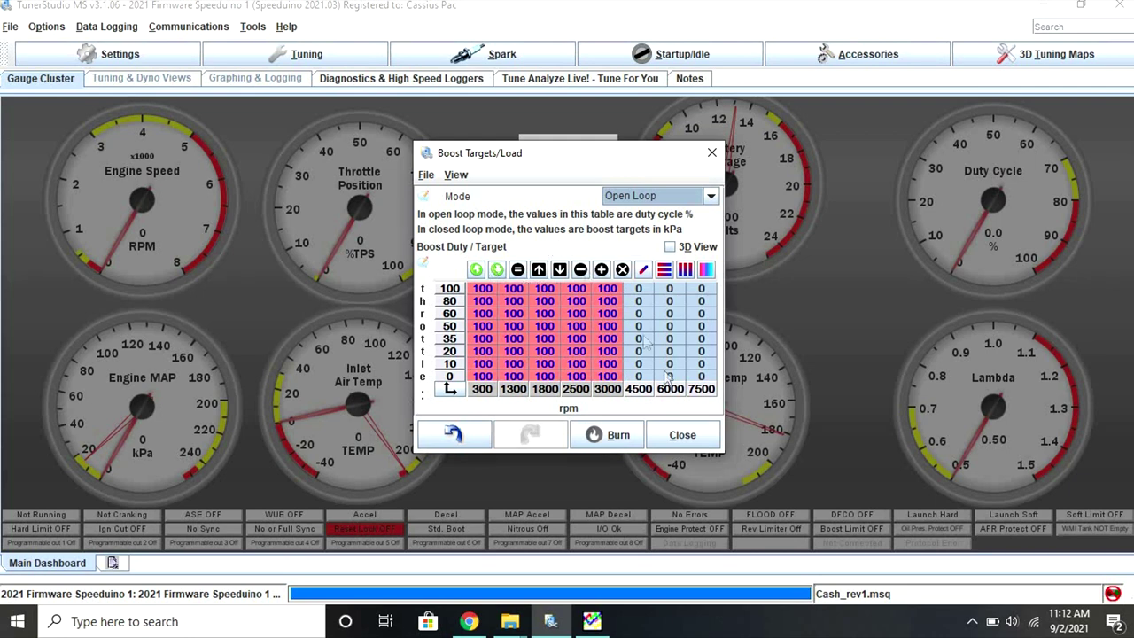
pyautogui.click(696, 443)
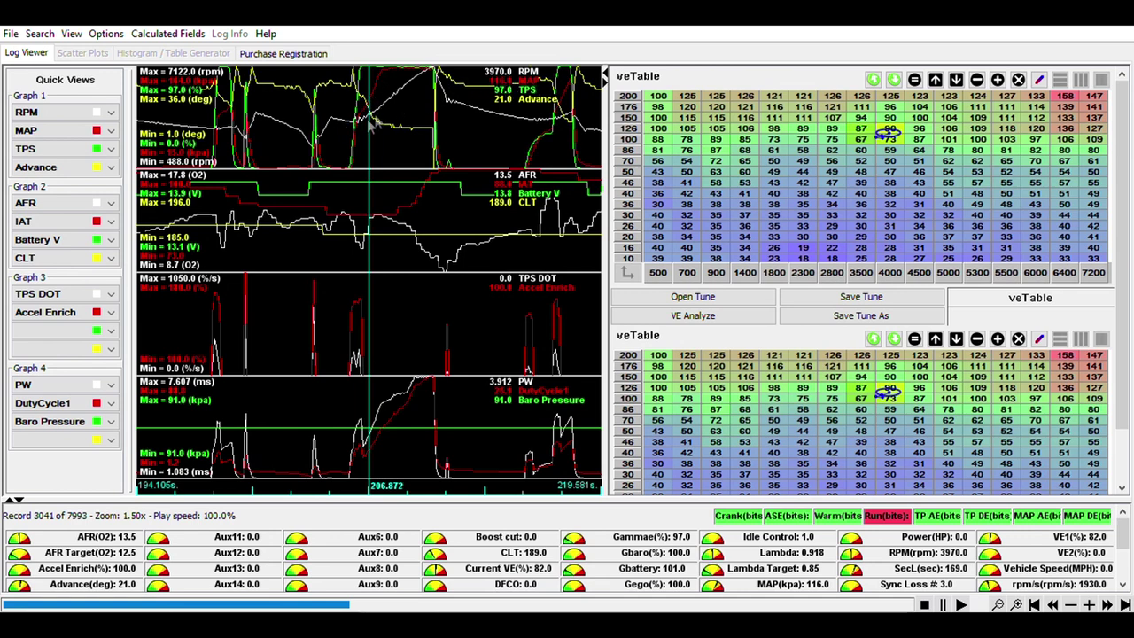
# Switch to the data log viewer and examine the RPM, MAP, TPS, advance and AFR traces around the full-throttle pulls.
pyautogui.scroll(10, 364, 92)
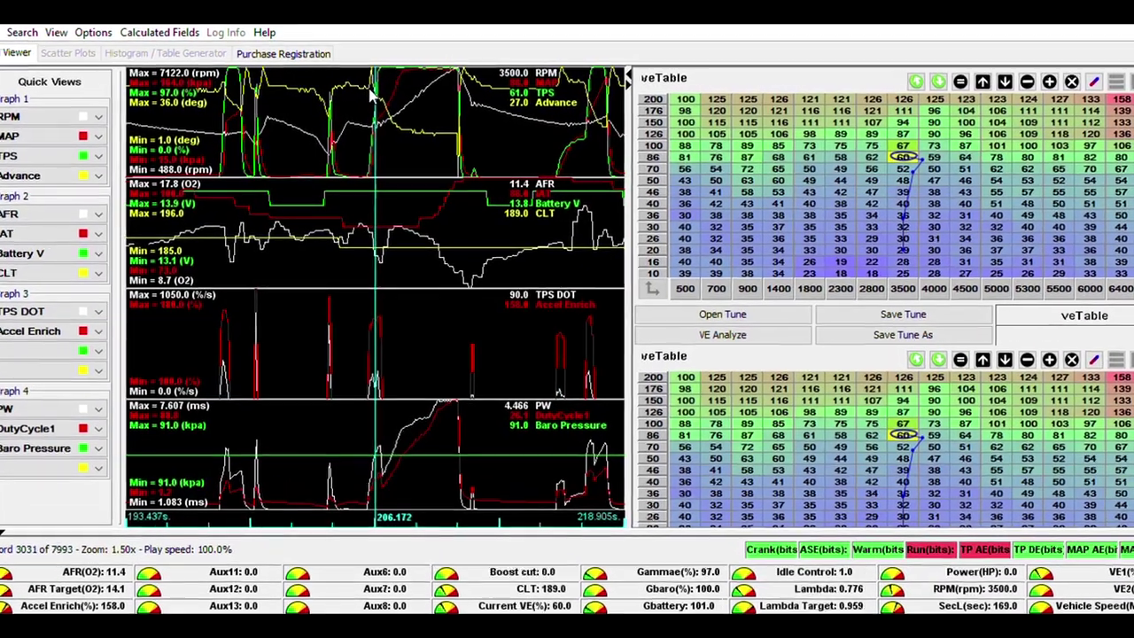
pyautogui.scroll(2, 373, 98)
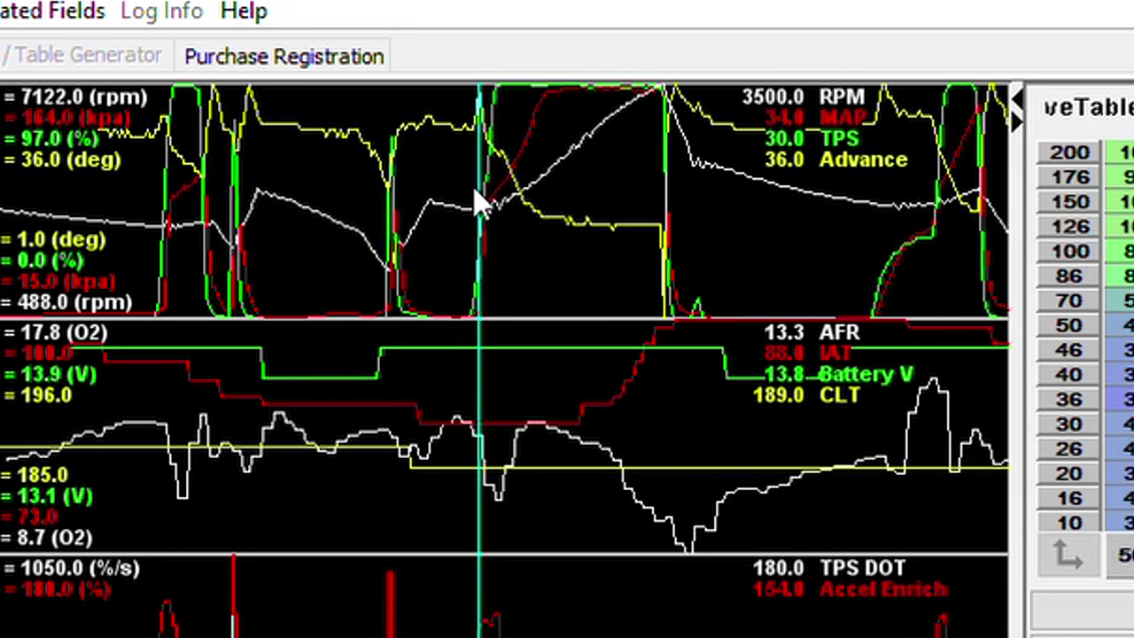
pyautogui.scroll(-8, 479, 204)
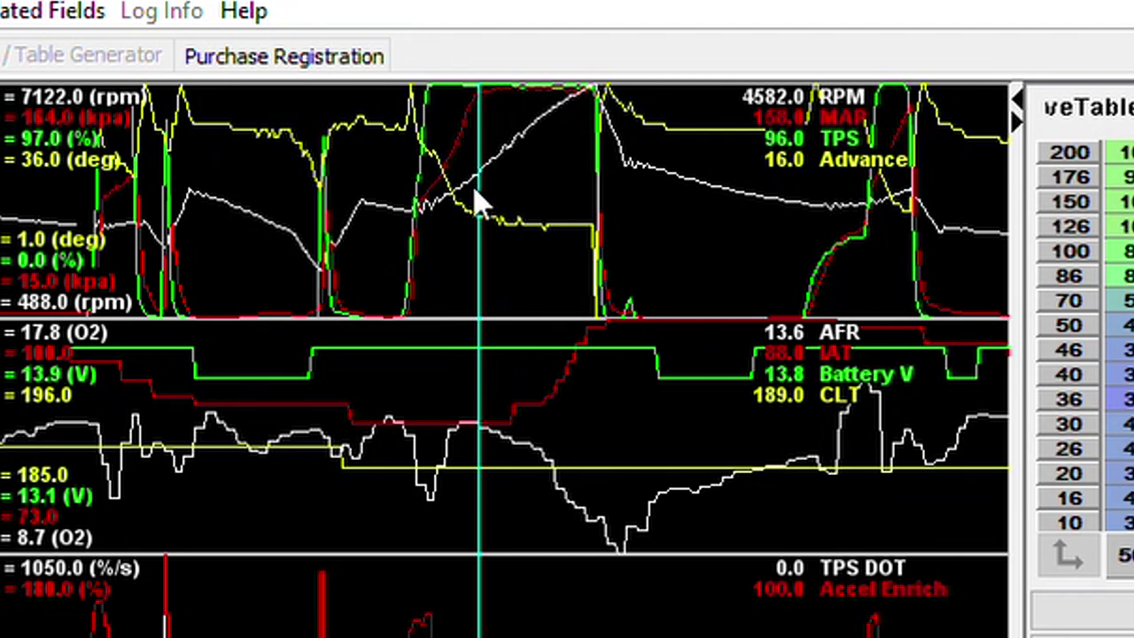
pyautogui.scroll(-8, 478, 202)
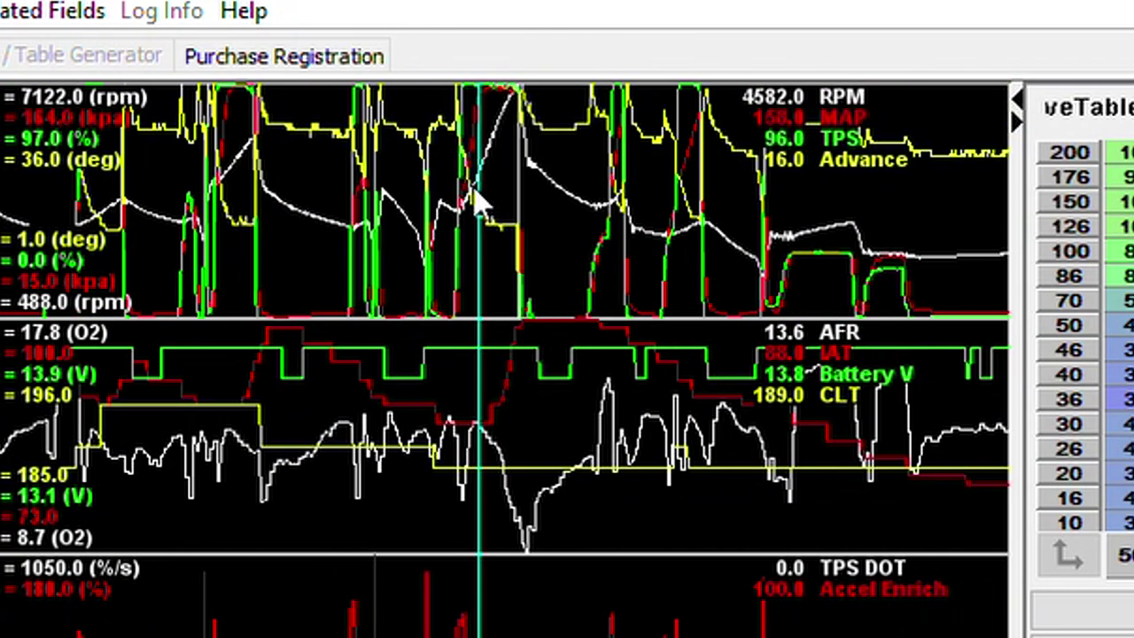
pyautogui.scroll(3, 479, 202)
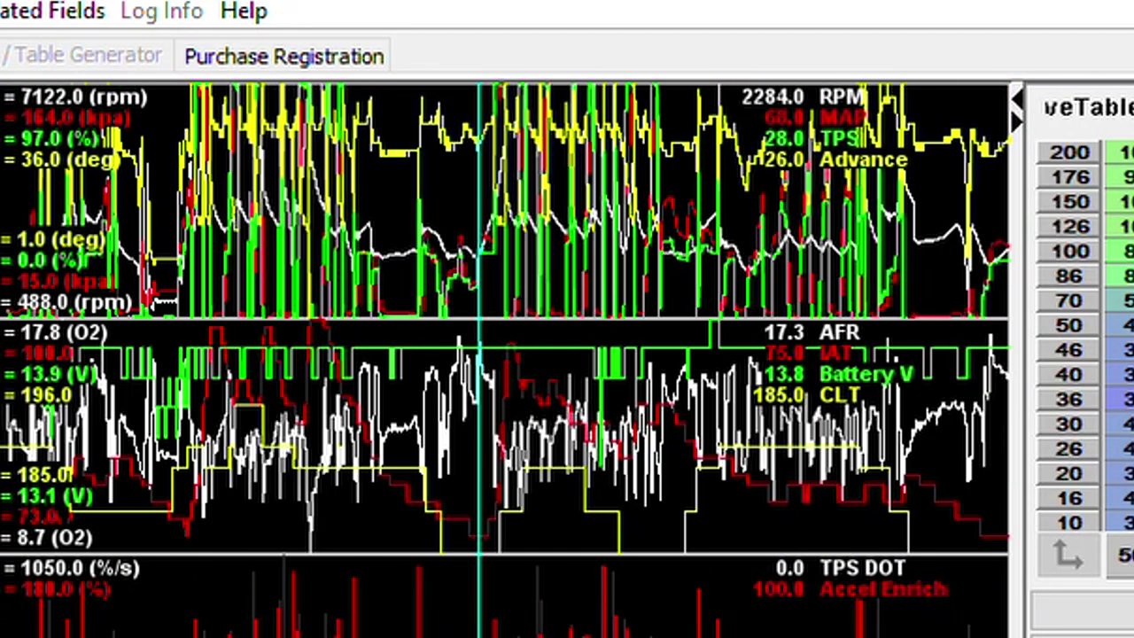
pyautogui.scroll(5, 620, 234)
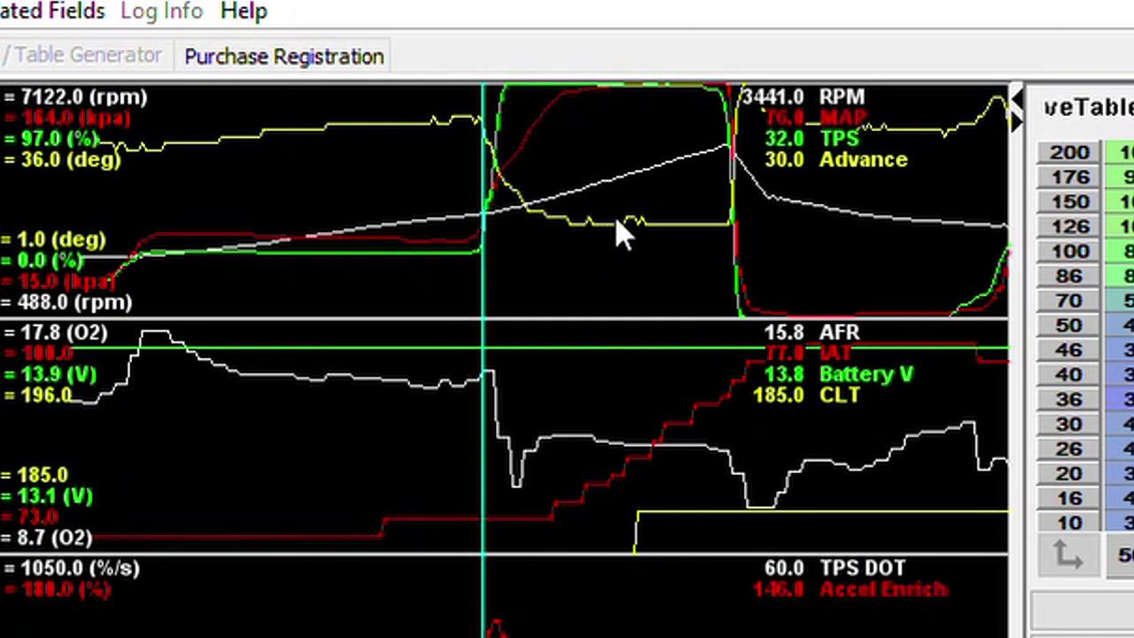